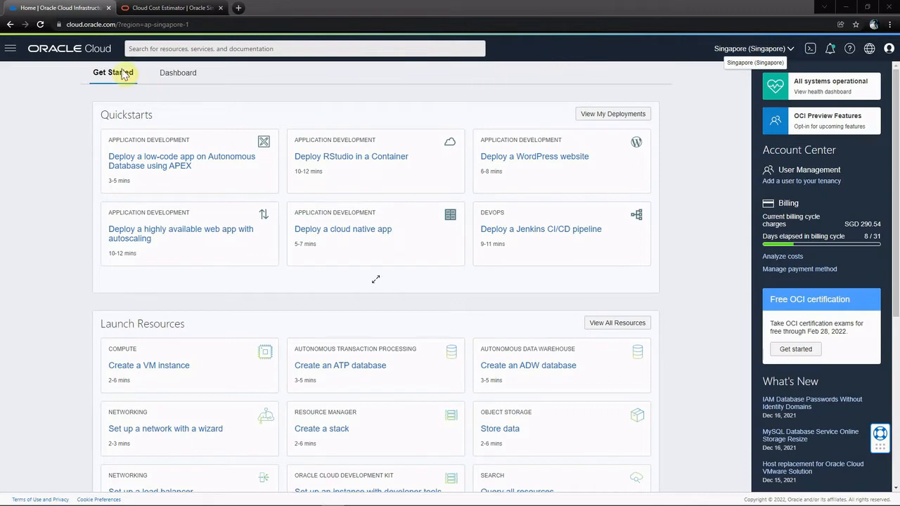
Open the APEX Instances page under Developer Services and start creating a new APEX service
click(11, 53)
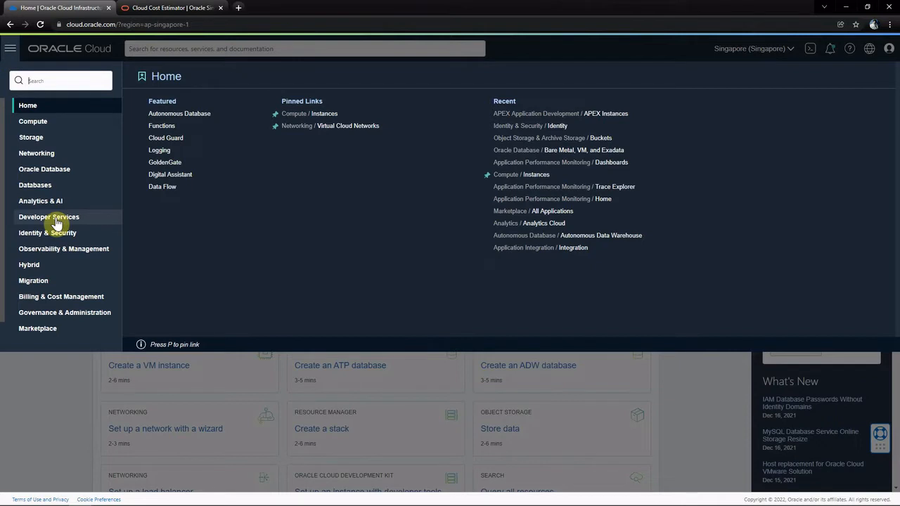
click(57, 224)
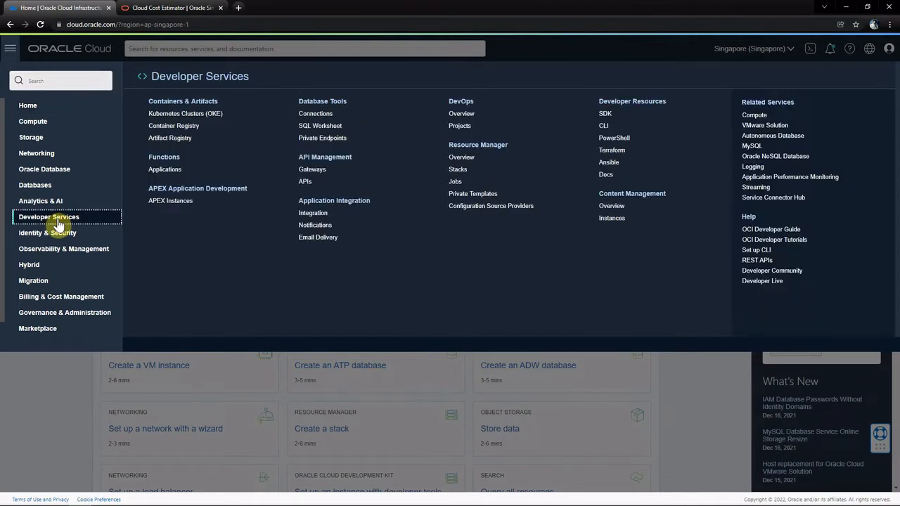
click(168, 204)
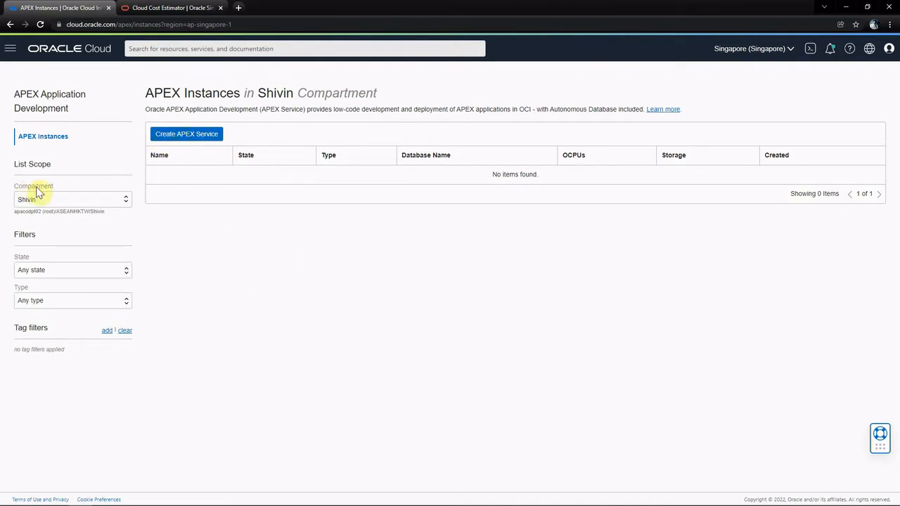
click(181, 141)
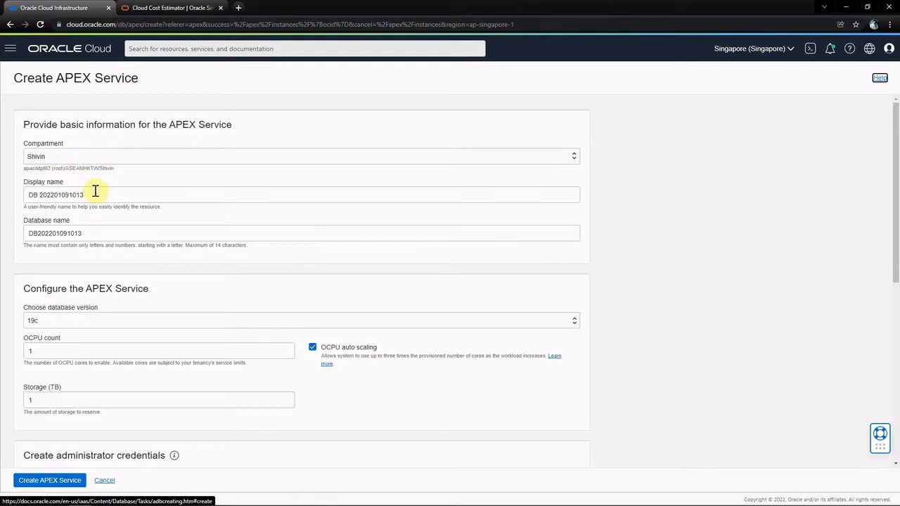
Set the APEX service's display name to demo and choose database version 19c
drag(95, 191, 12, 195)
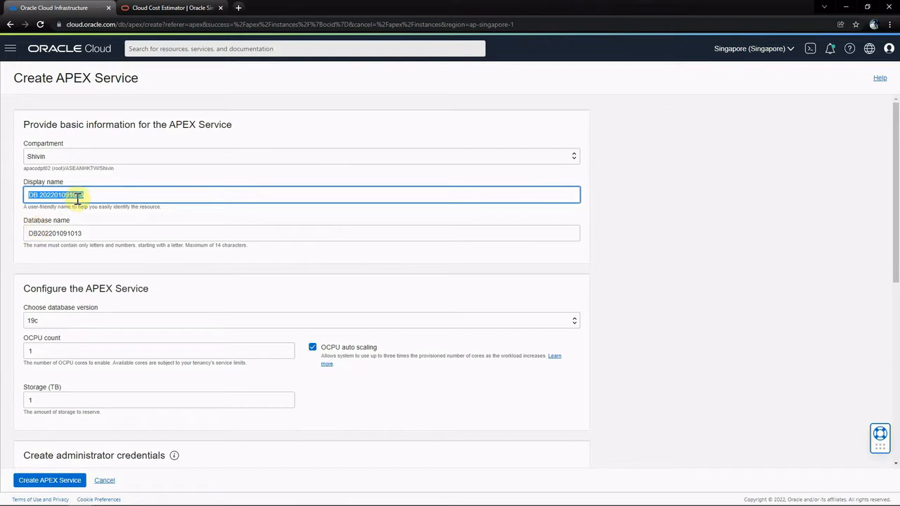
text(demo)
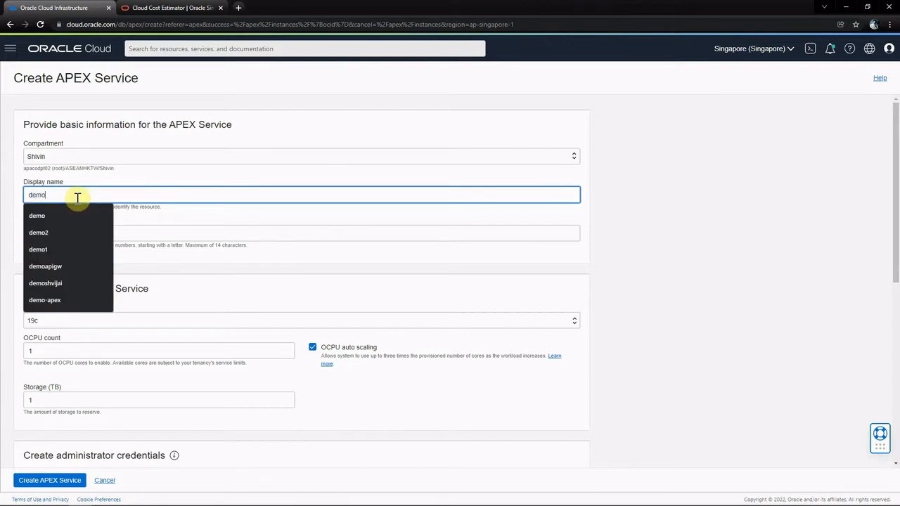
click(31, 218)
scroll(552, 224, down, 1)
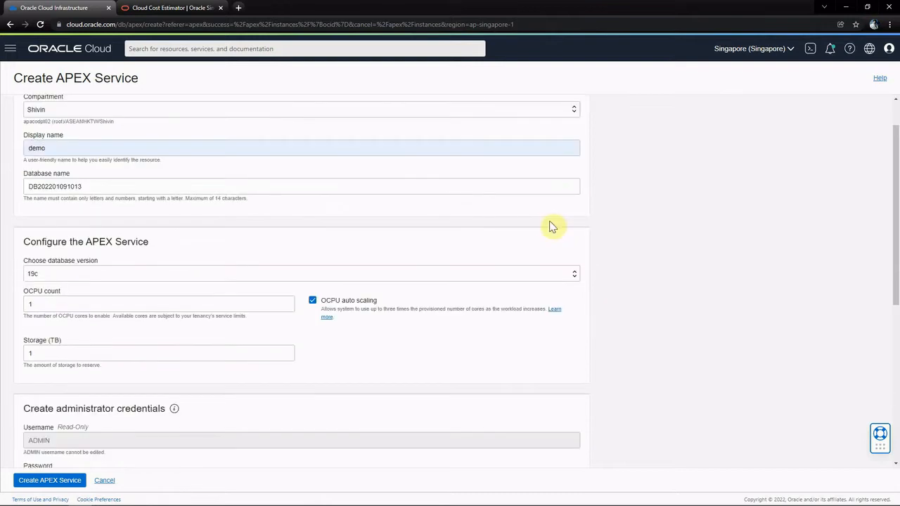
scroll(211, 281, down, 1)
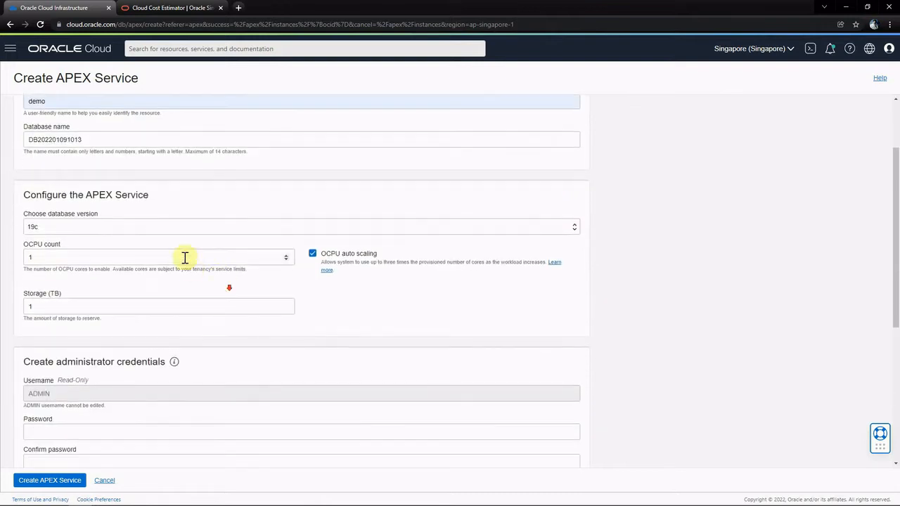
click(109, 232)
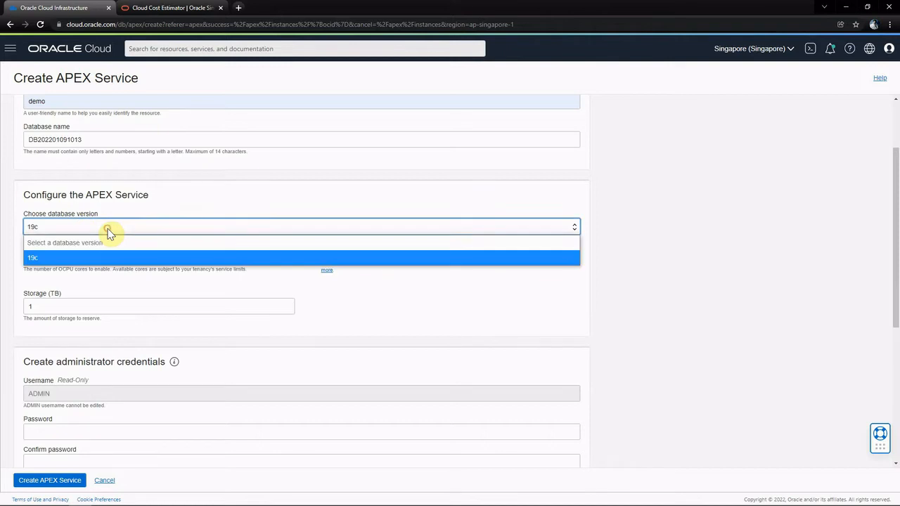
click(43, 260)
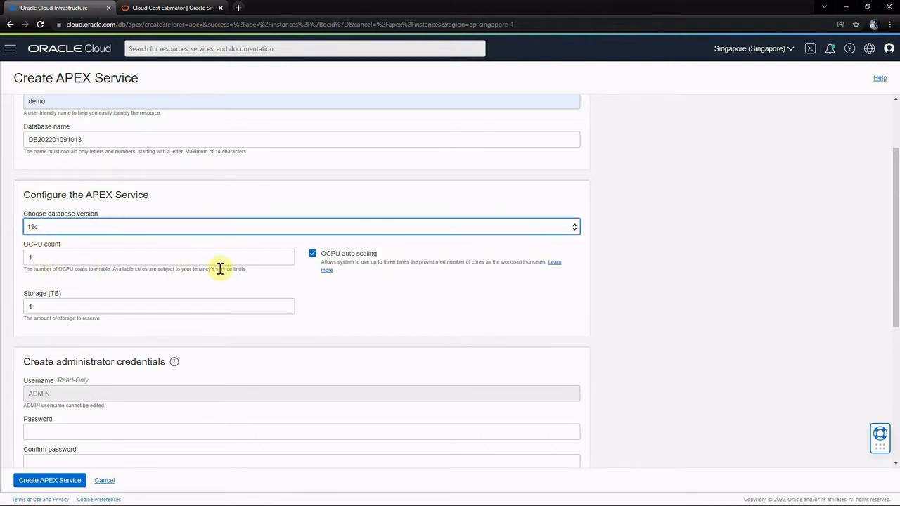
Read the OCPU auto scaling description and disable auto scaling for the APEX service
scroll(54, 260, down, 1)
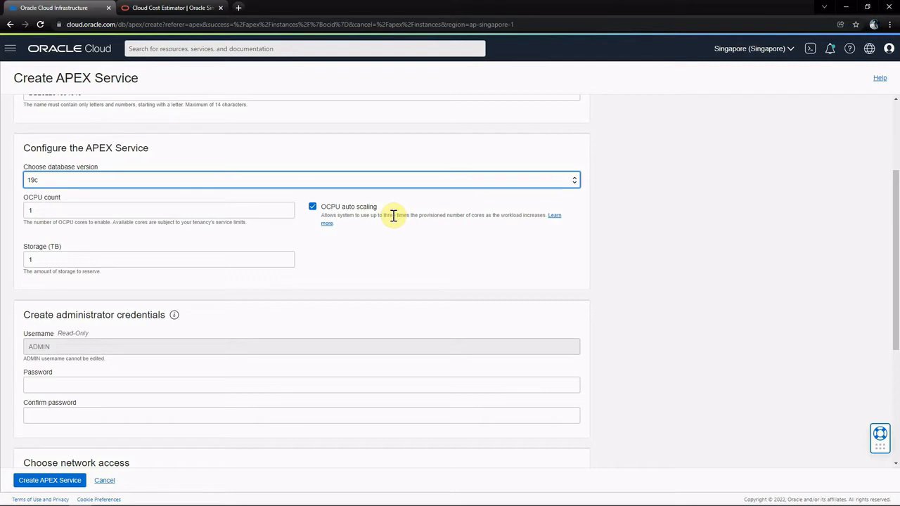
drag(383, 215, 466, 218)
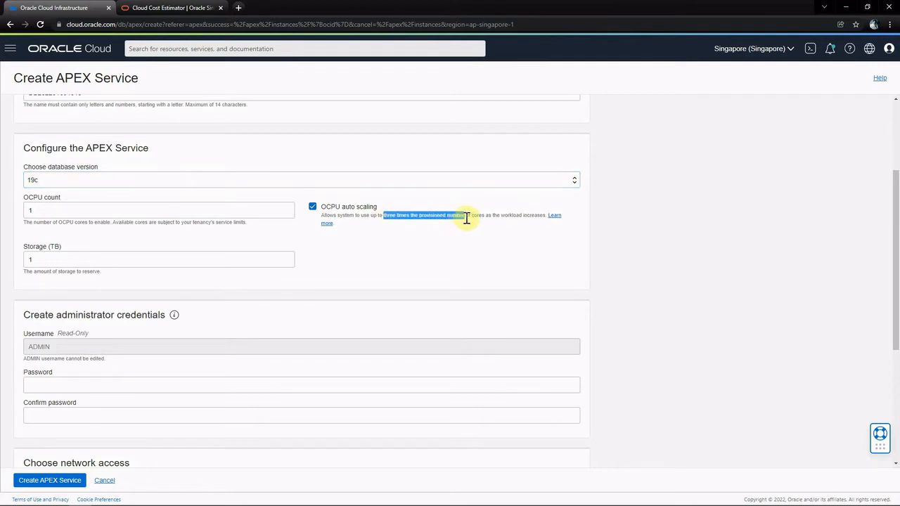
click(411, 260)
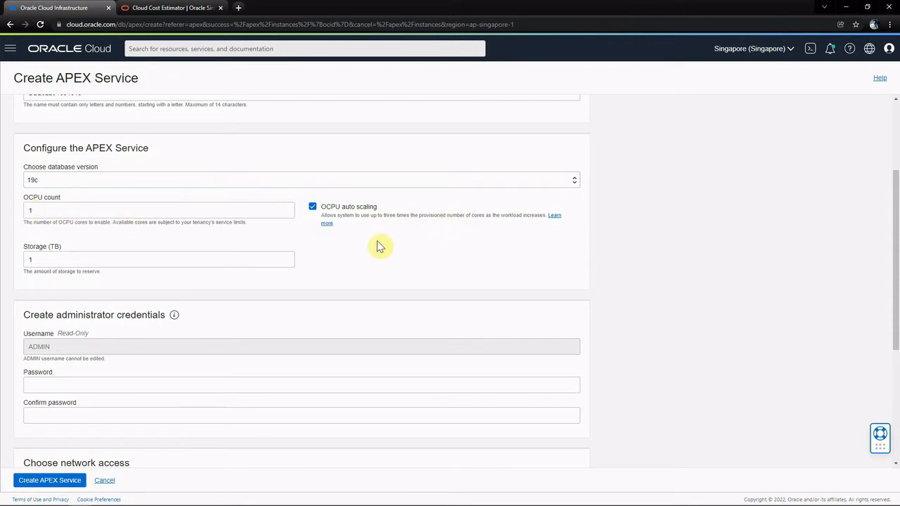
click(312, 206)
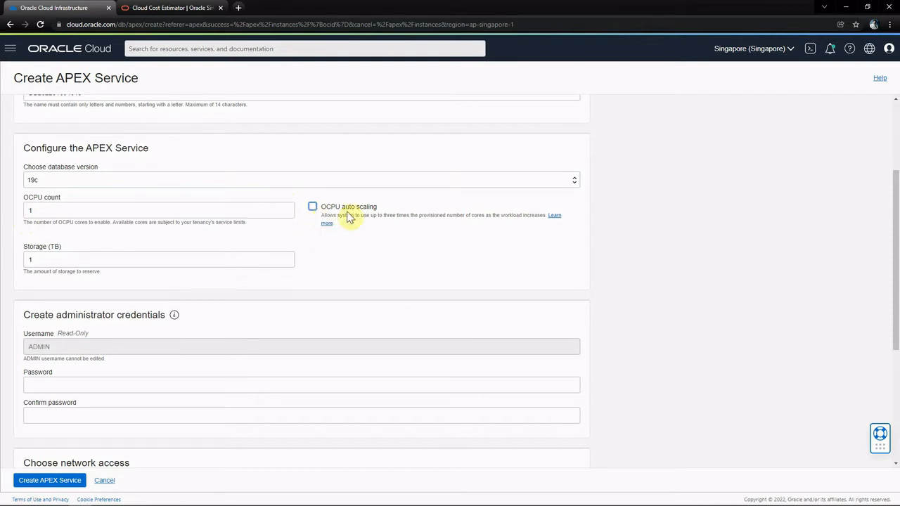
Enter and confirm the password for the ADMIN administrator account
scroll(422, 251, down, 2)
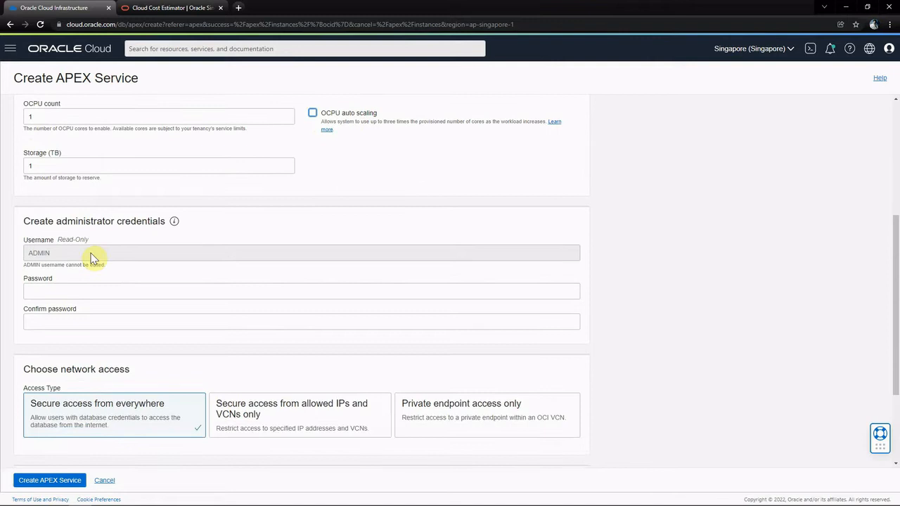
click(63, 291)
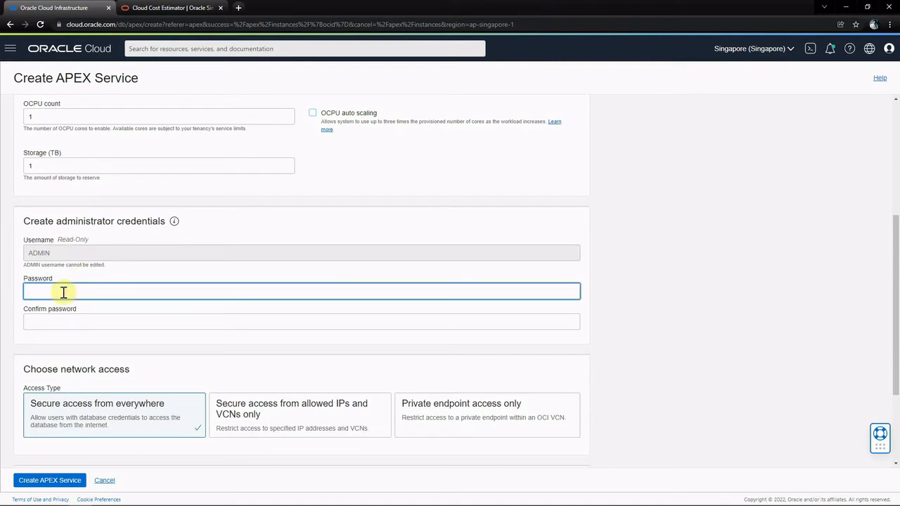
text(W••••••)
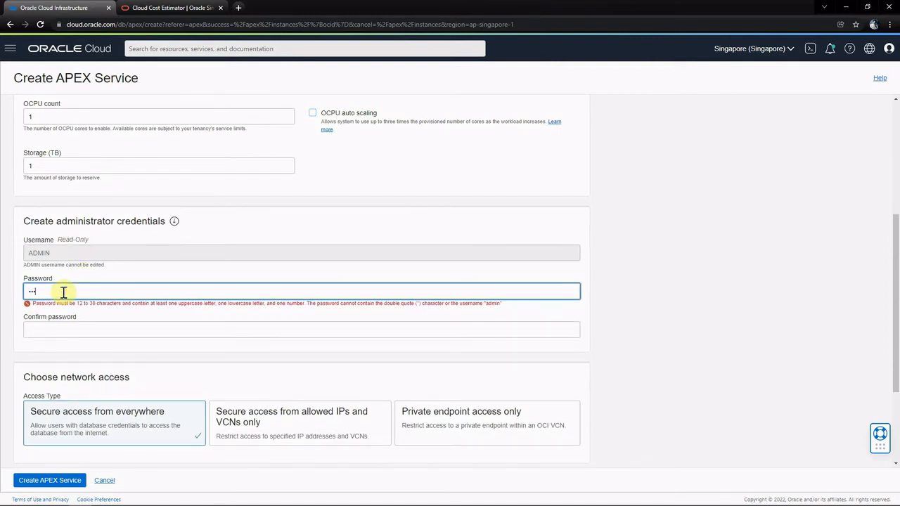
text(•••••)
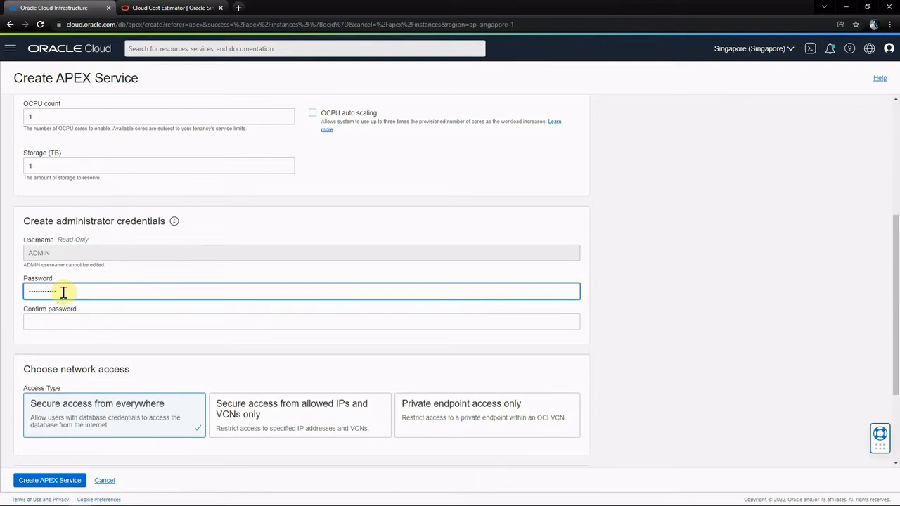
key(Tab)
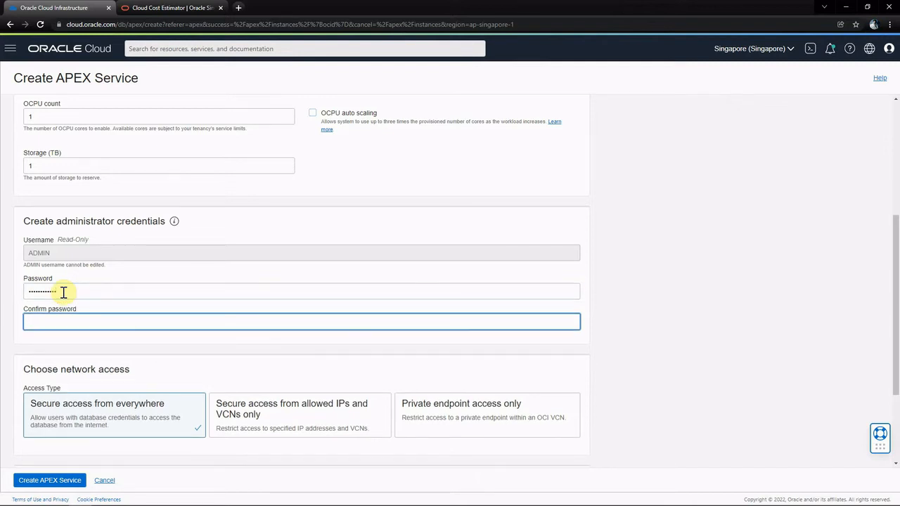
text(••••••••)
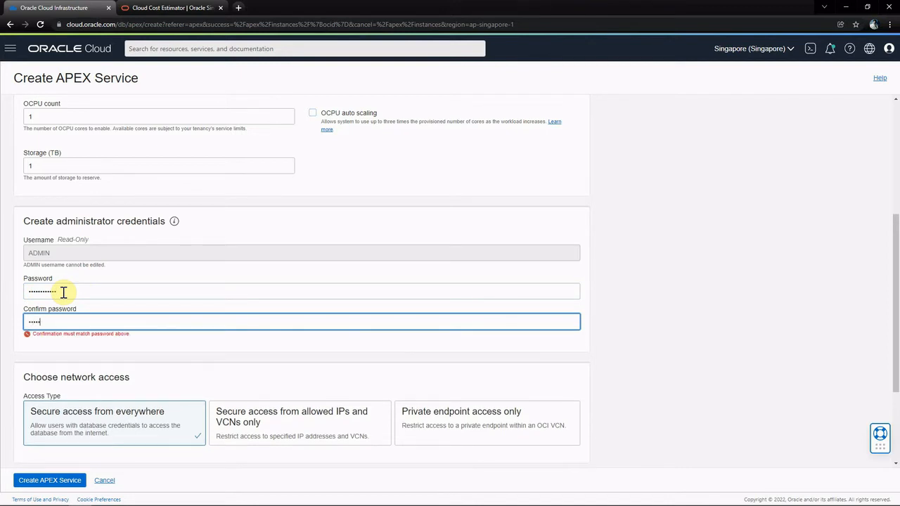
text(••••)
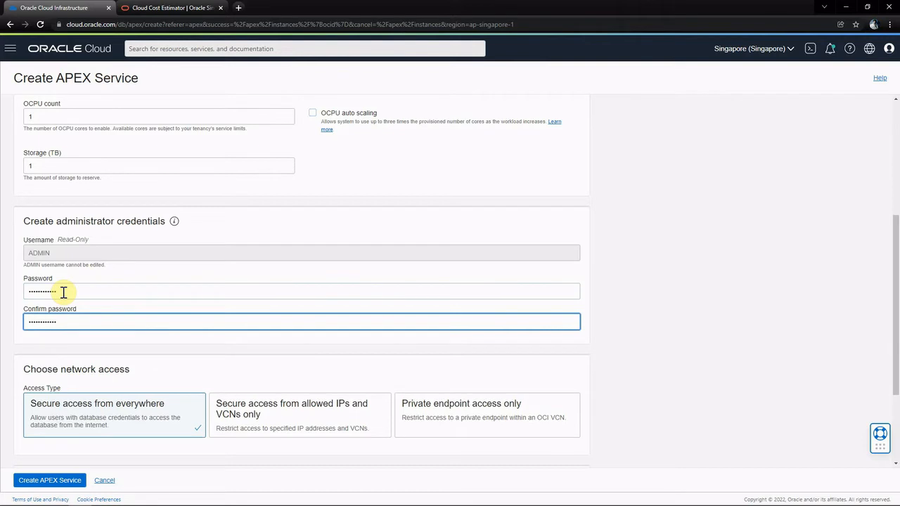
Review the completed APEX service settings and submit them to create the service
scroll(513, 317, down, 3)
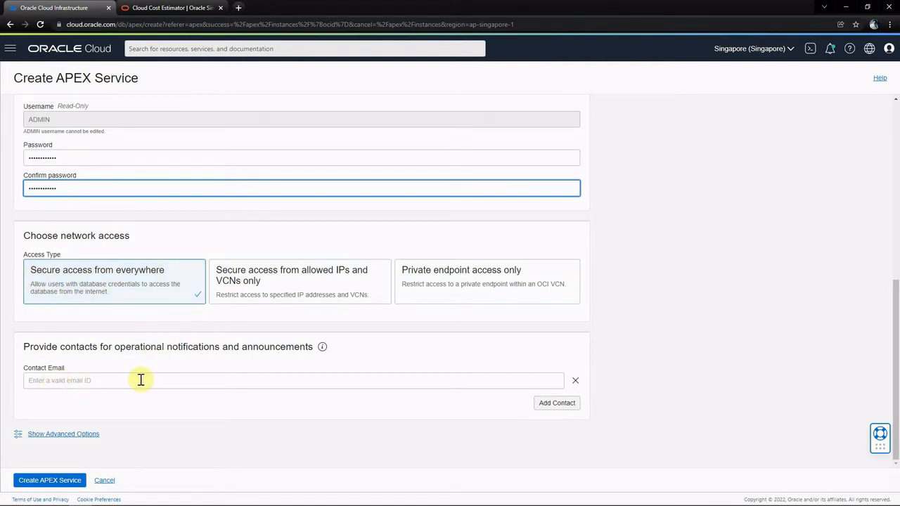
scroll(120, 443, up, 5)
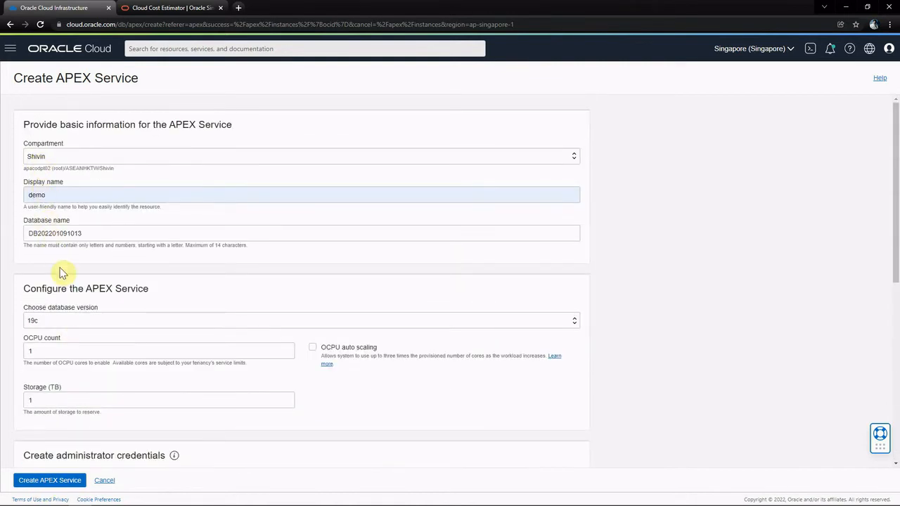
scroll(59, 272, down, 2)
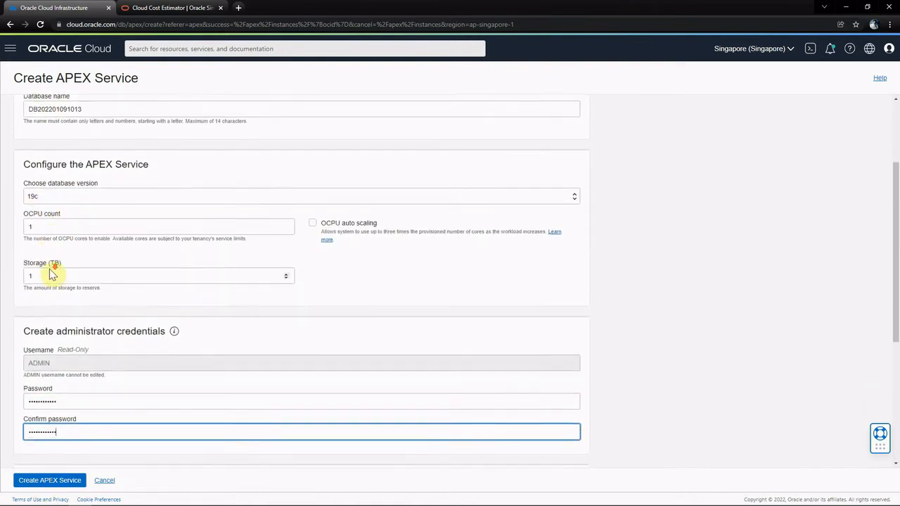
scroll(52, 274, down, 4)
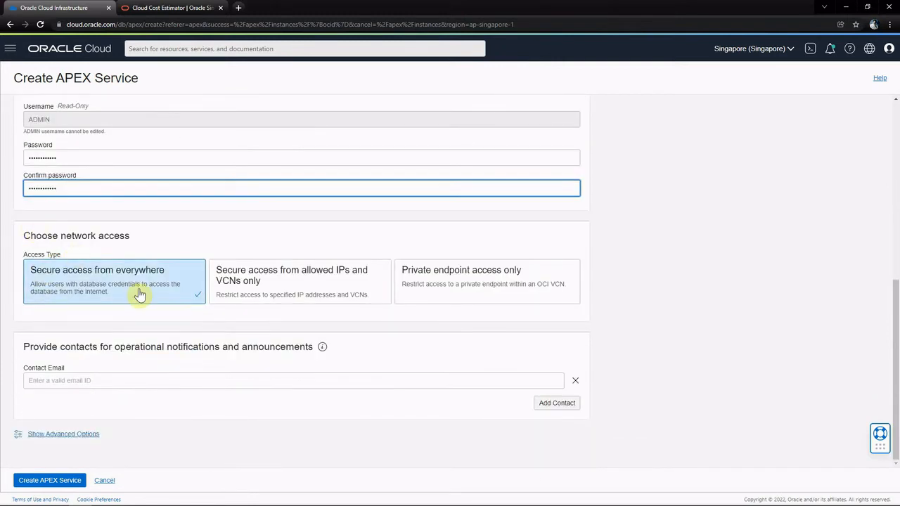
click(47, 480)
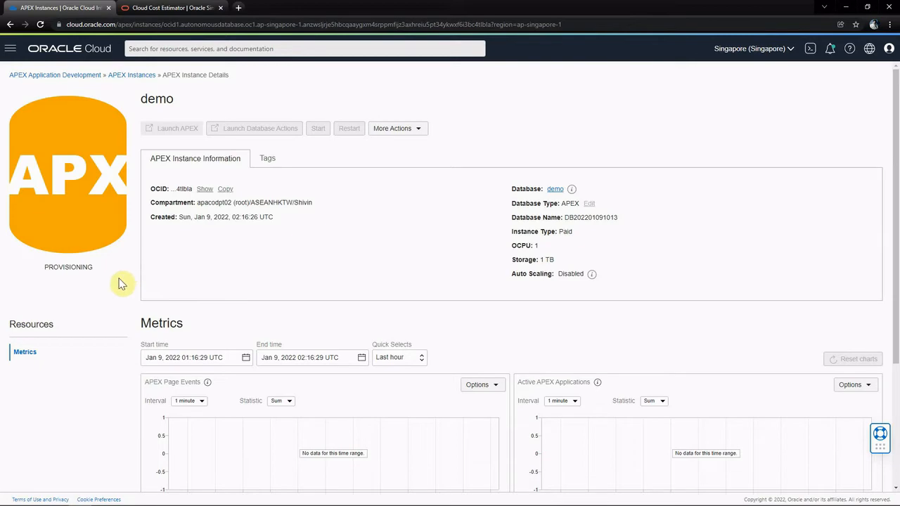
Open the demo instance from the APEX instances list and examine its details, metrics charts and additional actions
scroll(551, 274, down, 1)
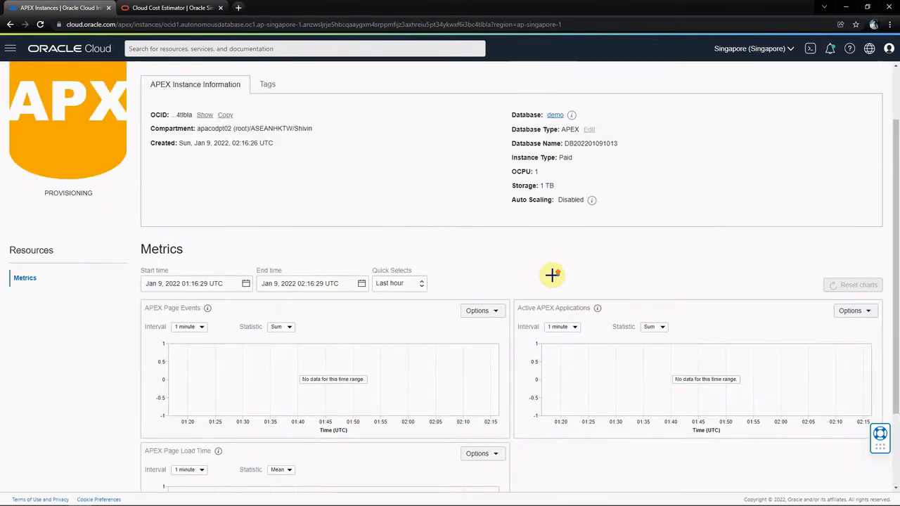
scroll(551, 274, up, 1)
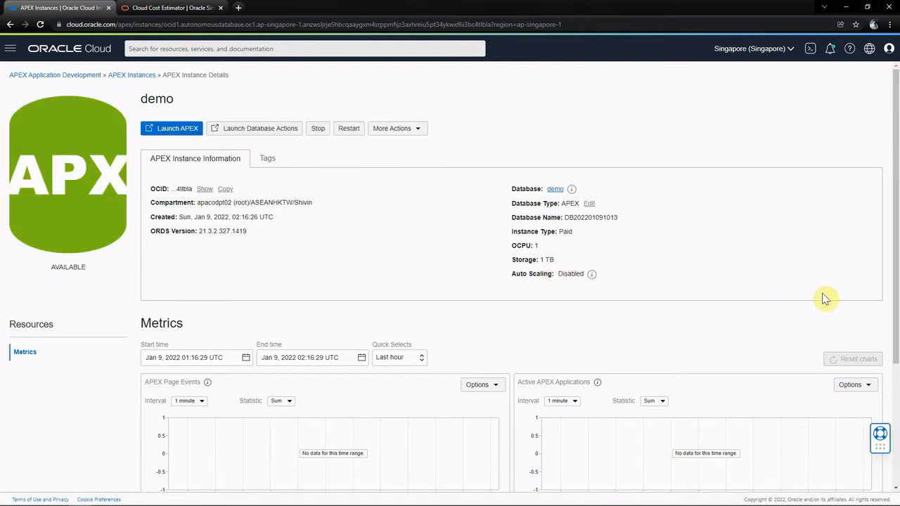
click(132, 76)
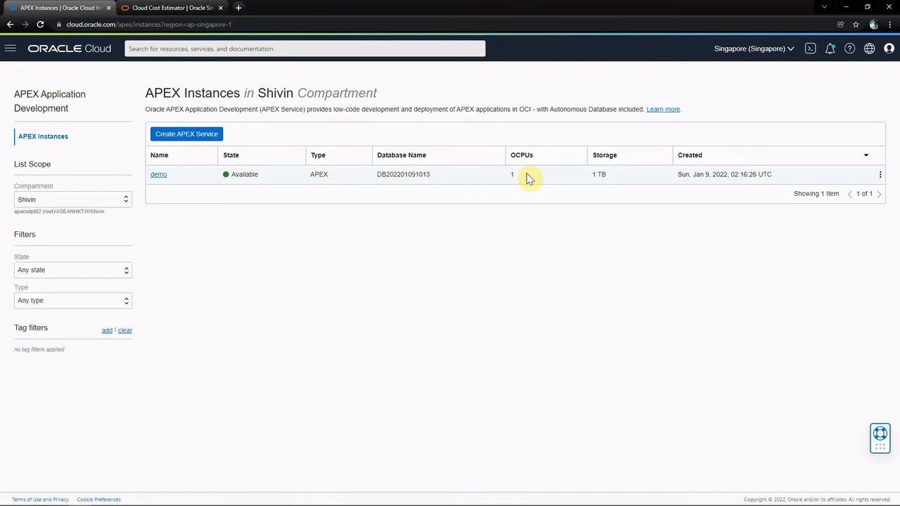
click(156, 179)
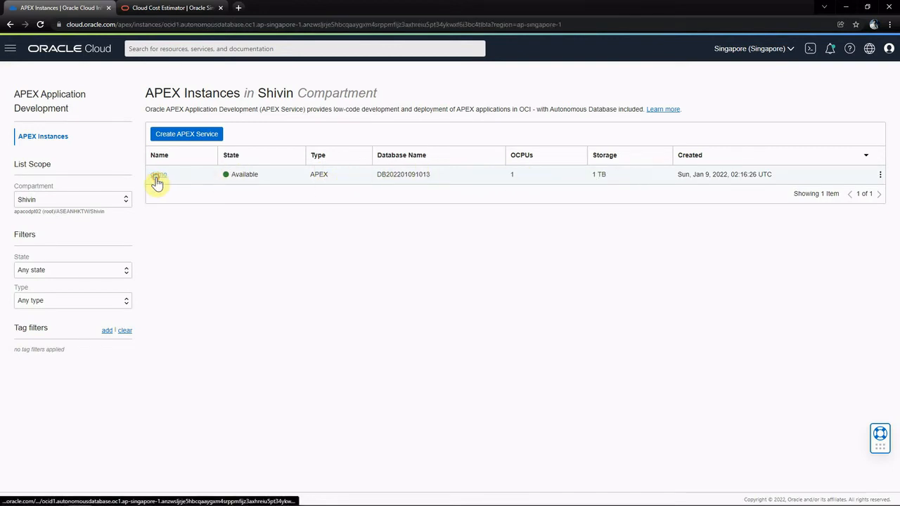
scroll(222, 321, down, 2)
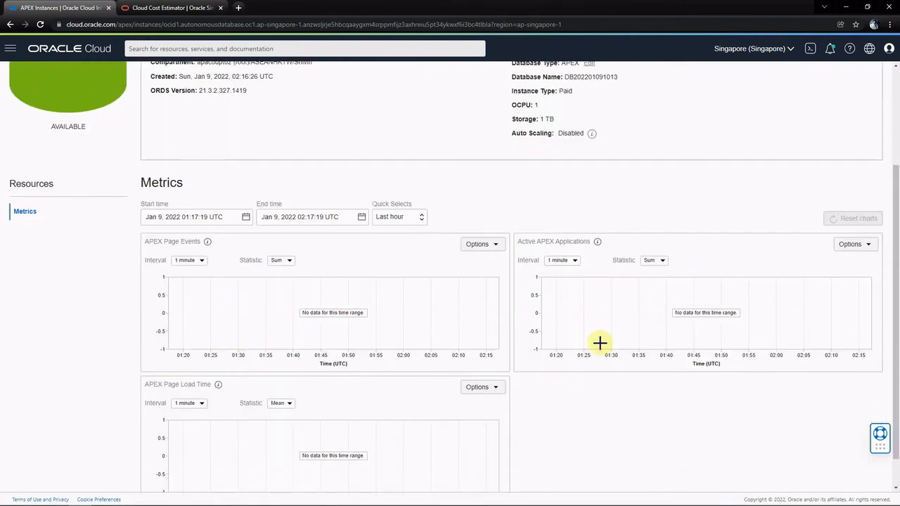
scroll(573, 367, down, 1)
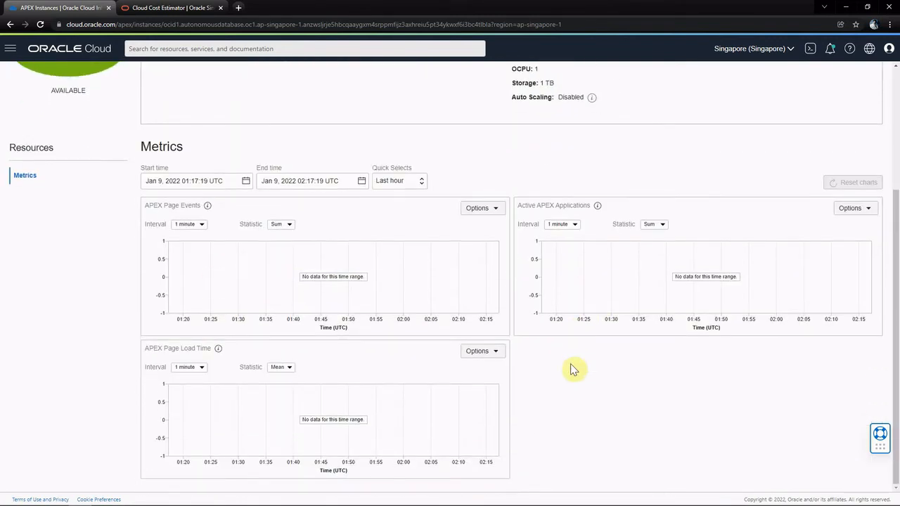
scroll(573, 368, up, 3)
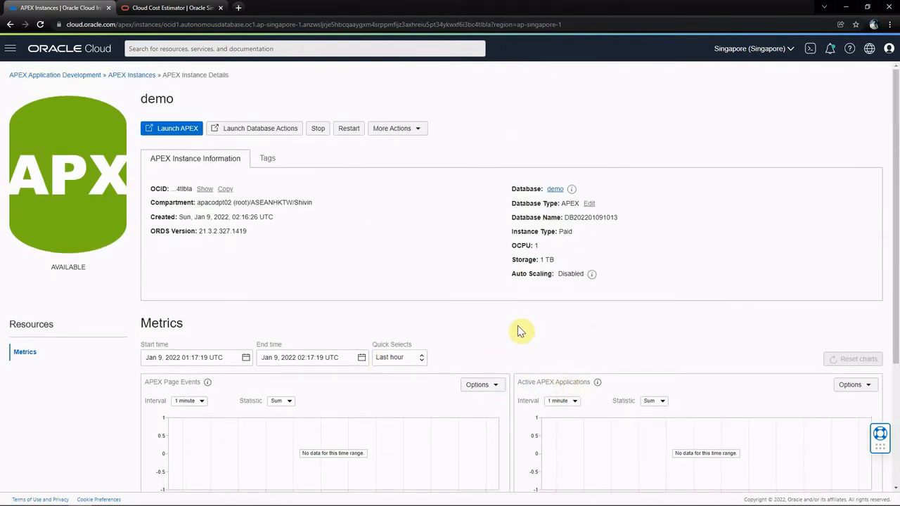
click(416, 136)
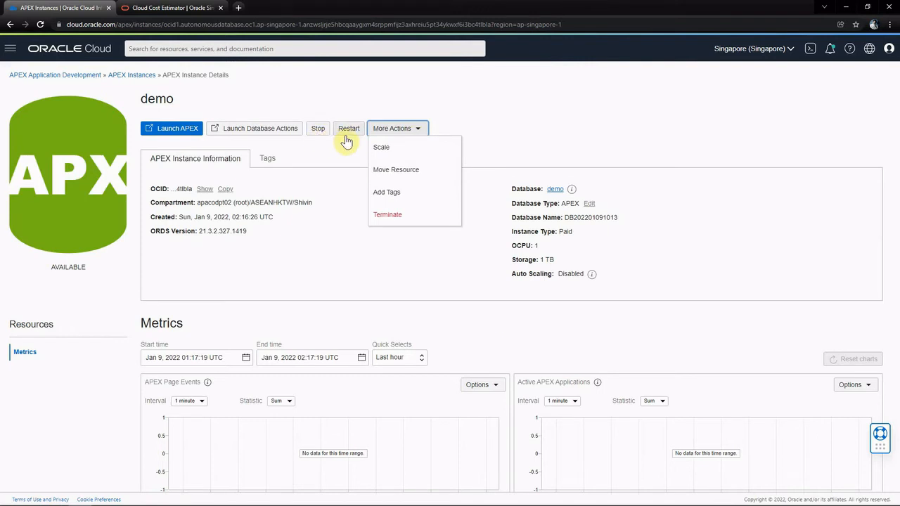
click(303, 153)
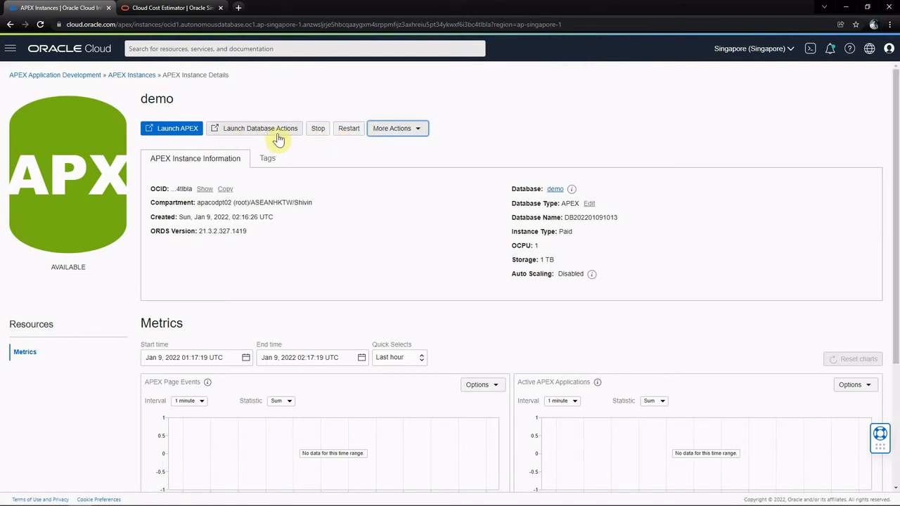
Launch APEX from the demo instance and sign in to Administration Services with the ADMIN password
click(166, 136)
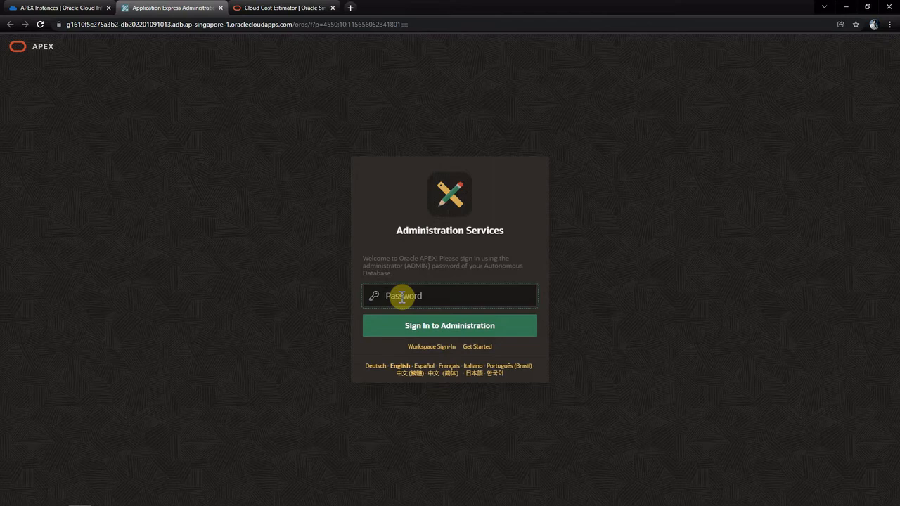
text(*********)
key(Return)
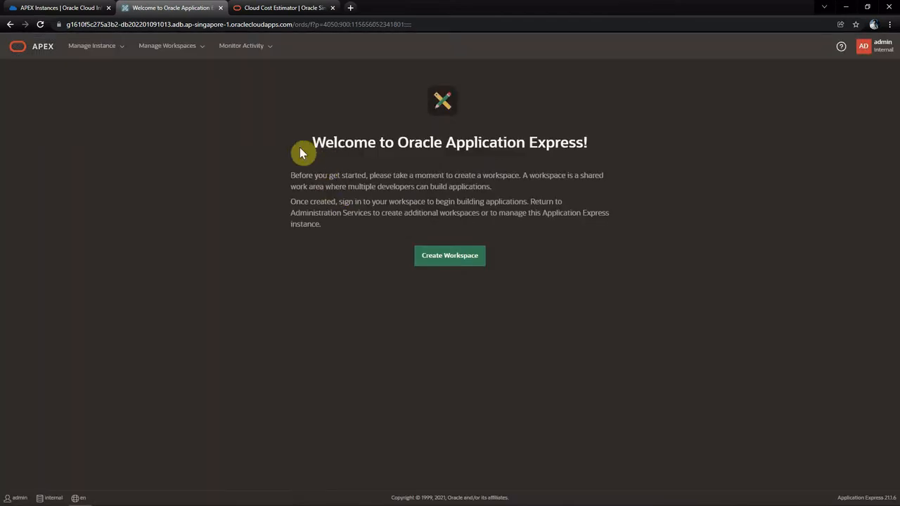
Create a workspace named DEMO with database user DEMO, entering the database user's password
click(450, 260)
click(415, 229)
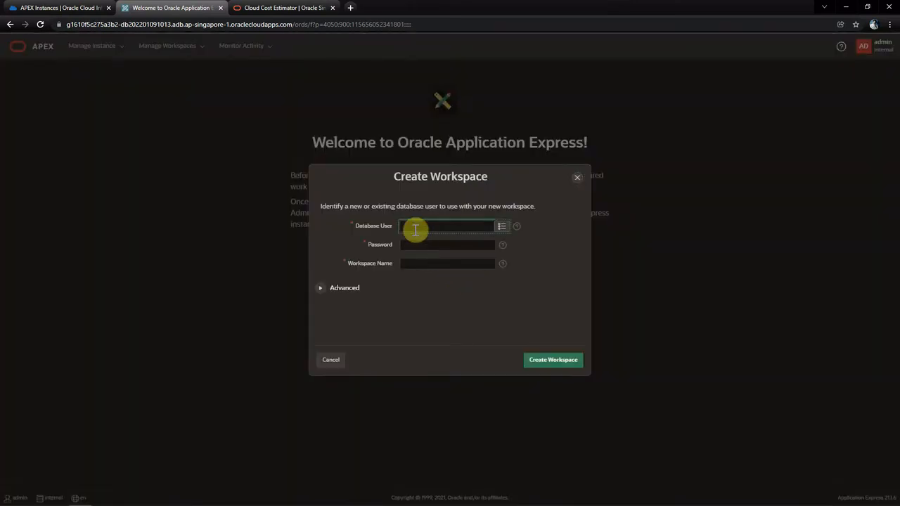
text(DEMO)
key(Tab)
text(••••••••••)
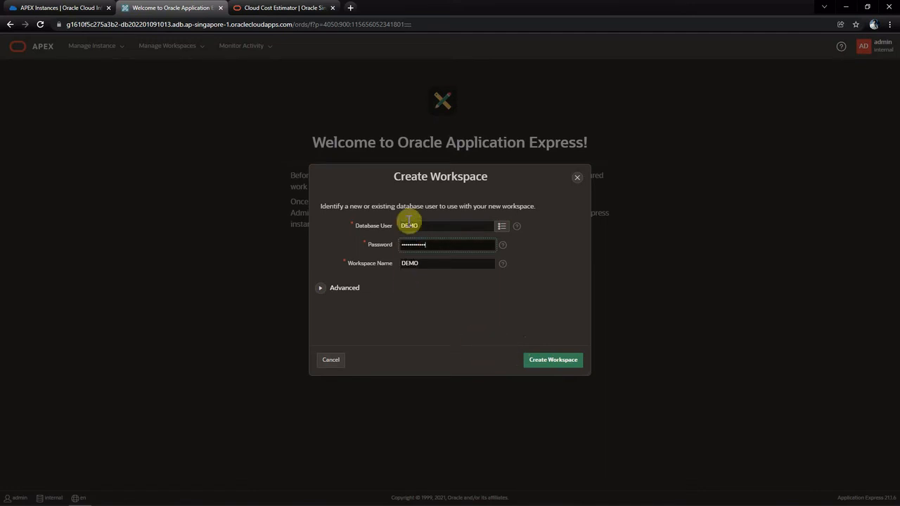
click(550, 366)
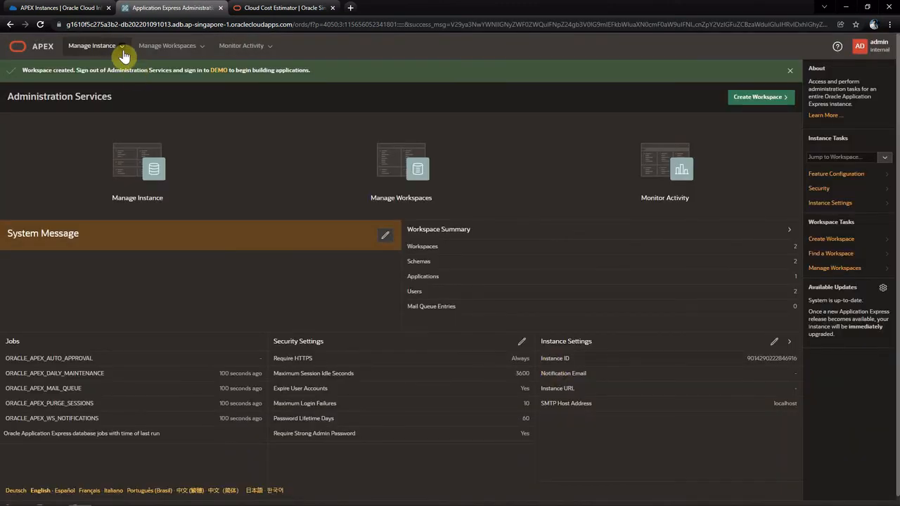
Examine the available options for managing the instance, managing workspaces and monitoring activity in Administration Services
click(123, 50)
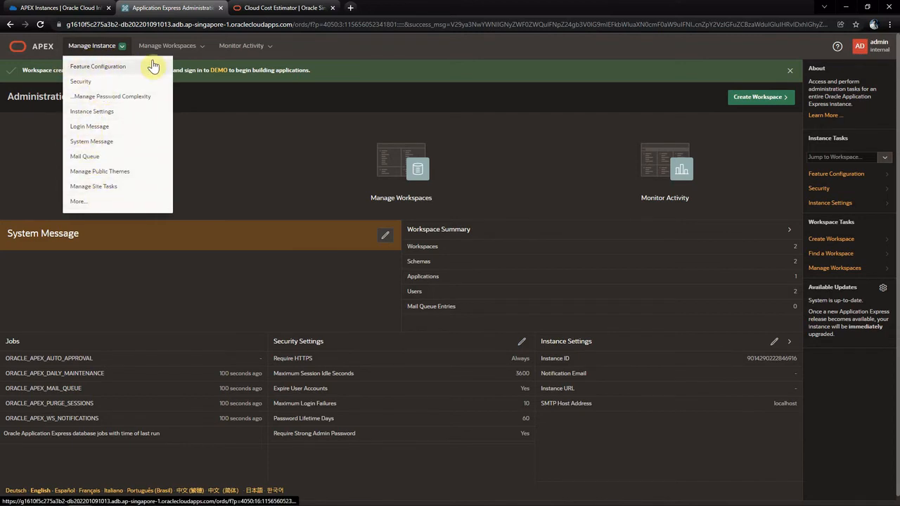
click(200, 49)
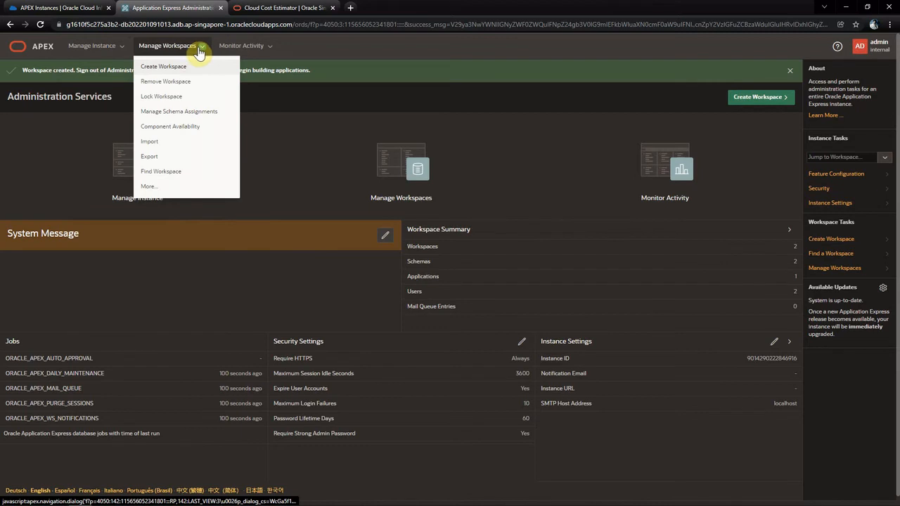
click(242, 49)
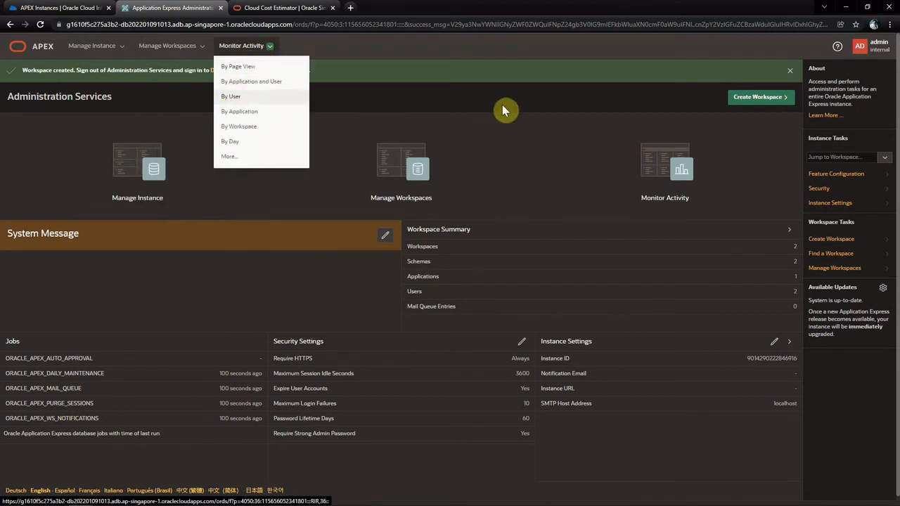
click(524, 112)
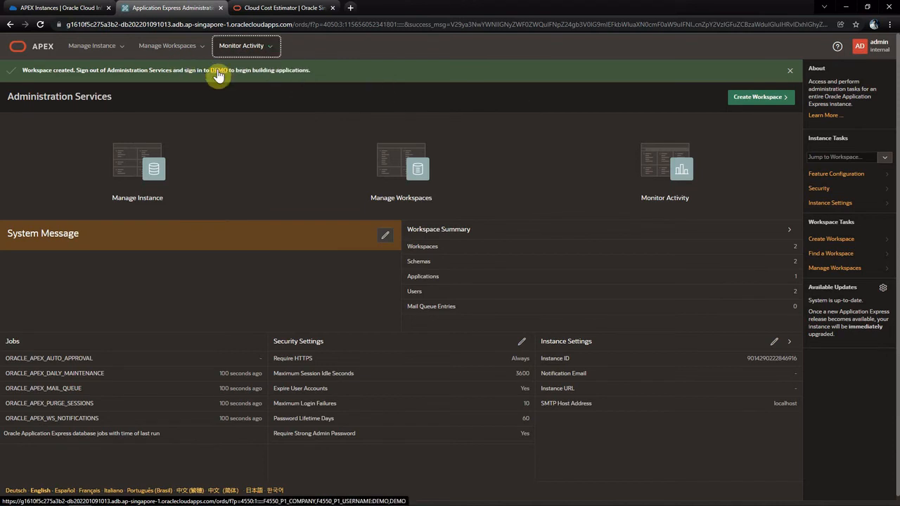
Switch to the DEMO workspace sign-in page and sign in as user DEMO with the account password
click(218, 71)
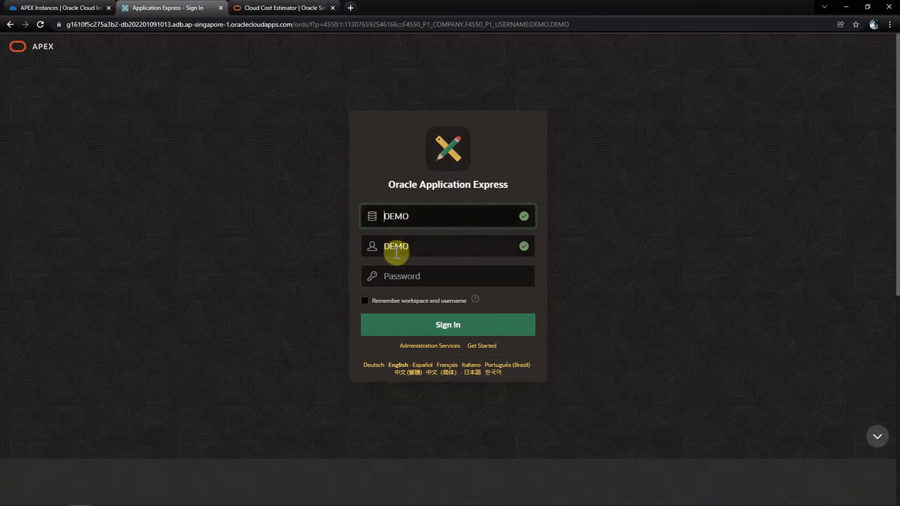
click(395, 278)
text(••••••)
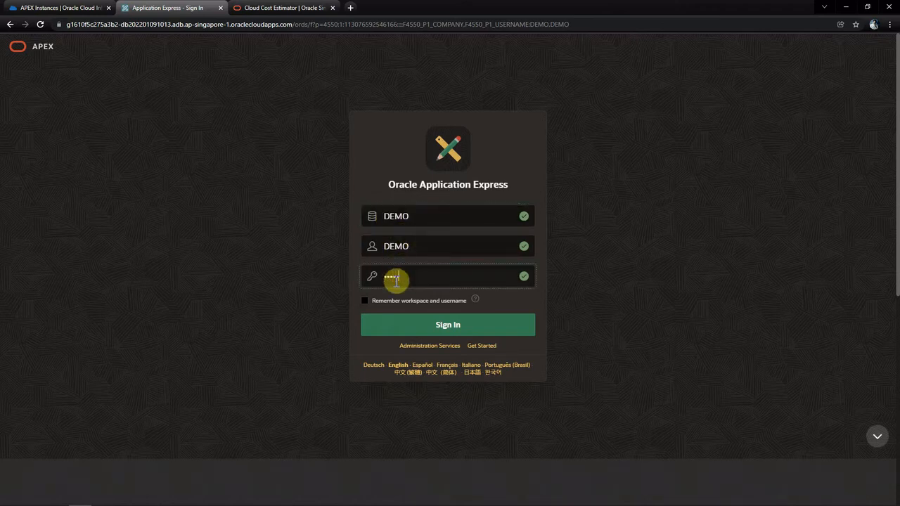
key(Return)
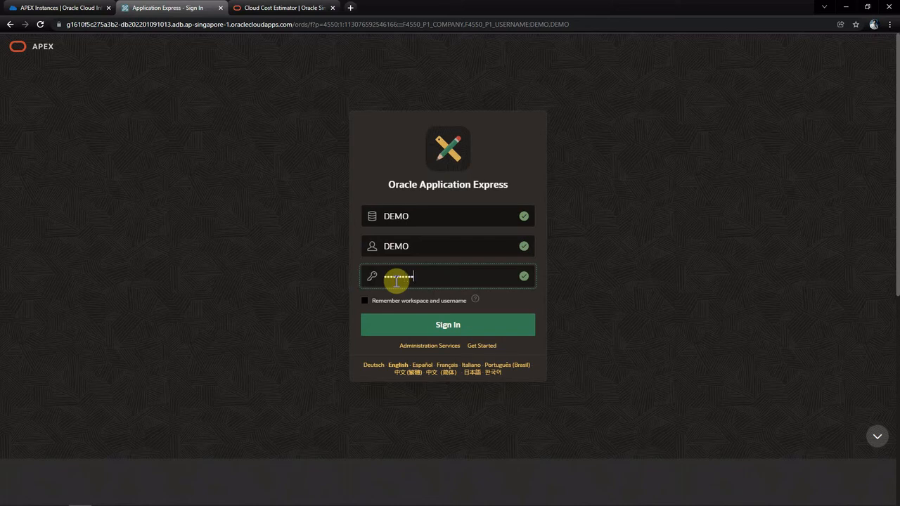